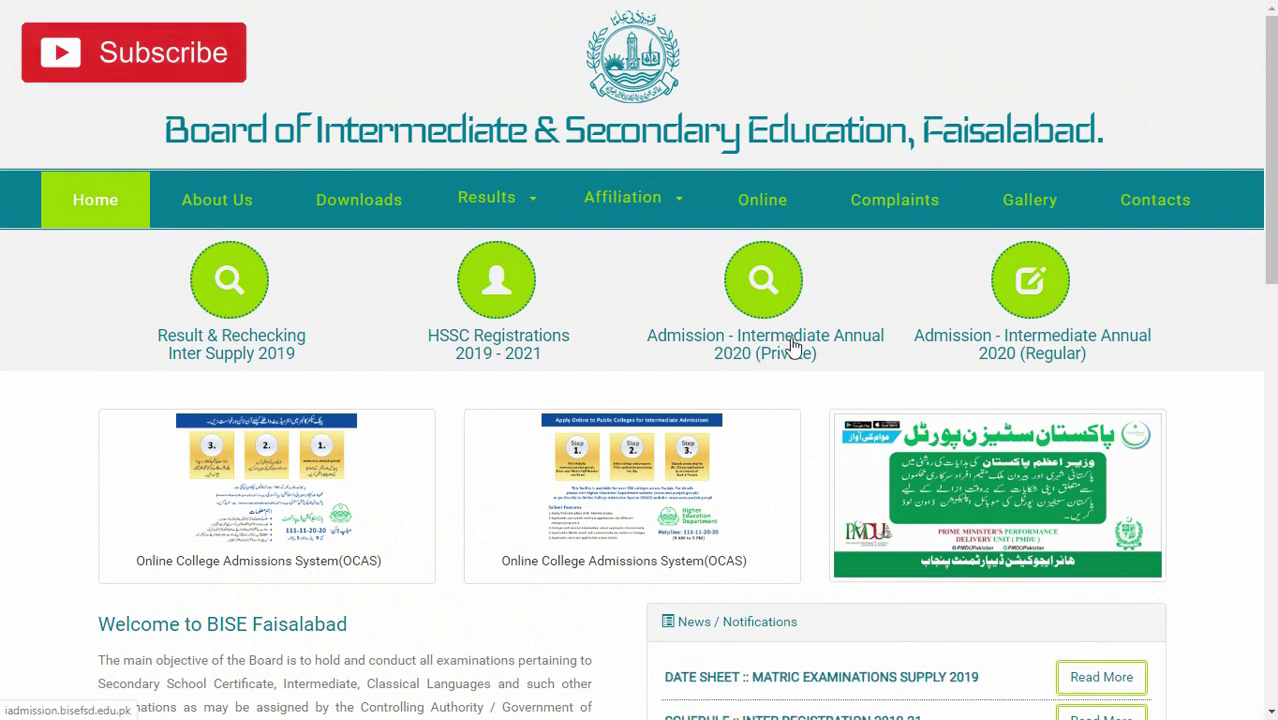
- Open the Intermediate Annual 2020 (Private) admission page and scroll down to the Marks Improvement section
click(776, 350)
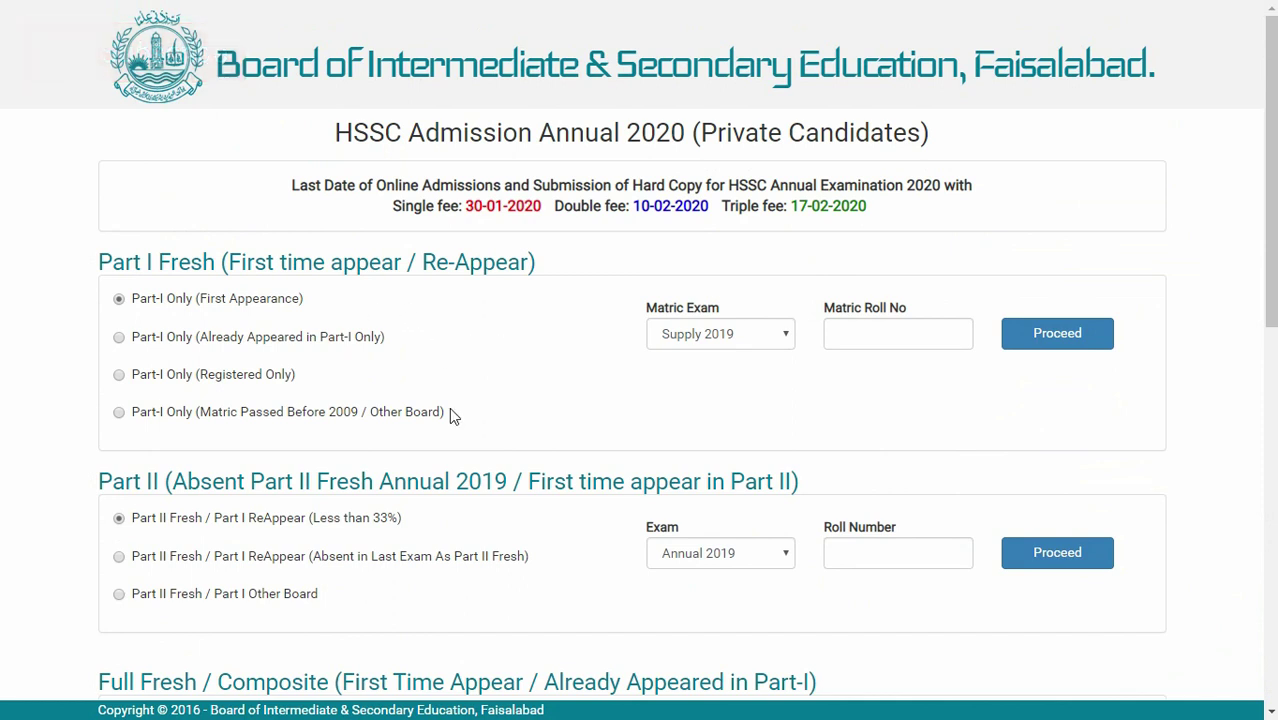
scroll(459, 354, down, 1)
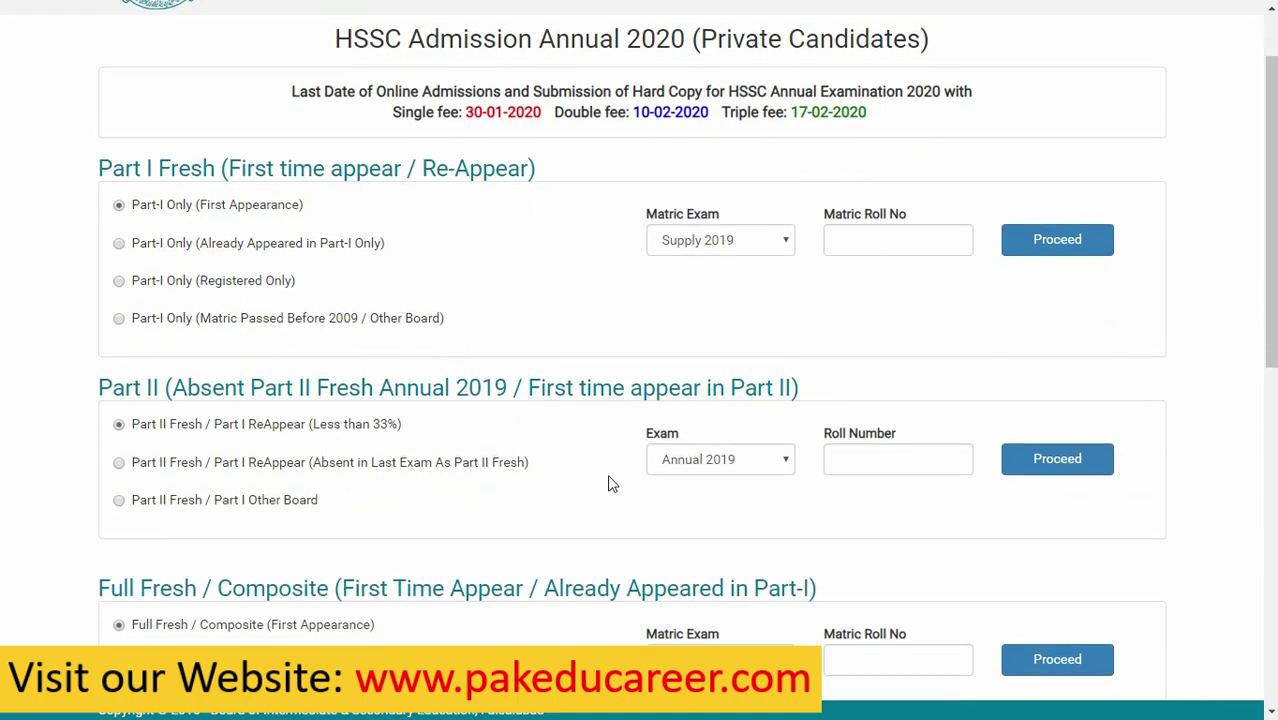
scroll(609, 478, down, 2)
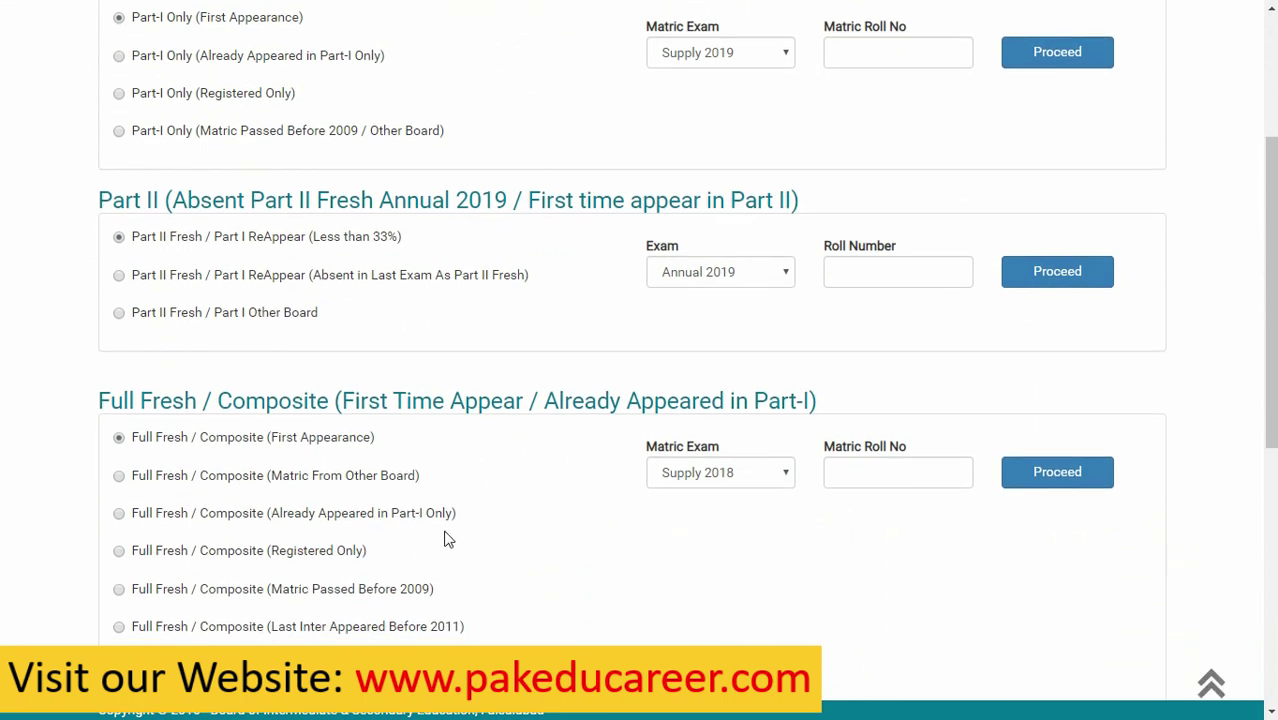
scroll(405, 525, down, 1)
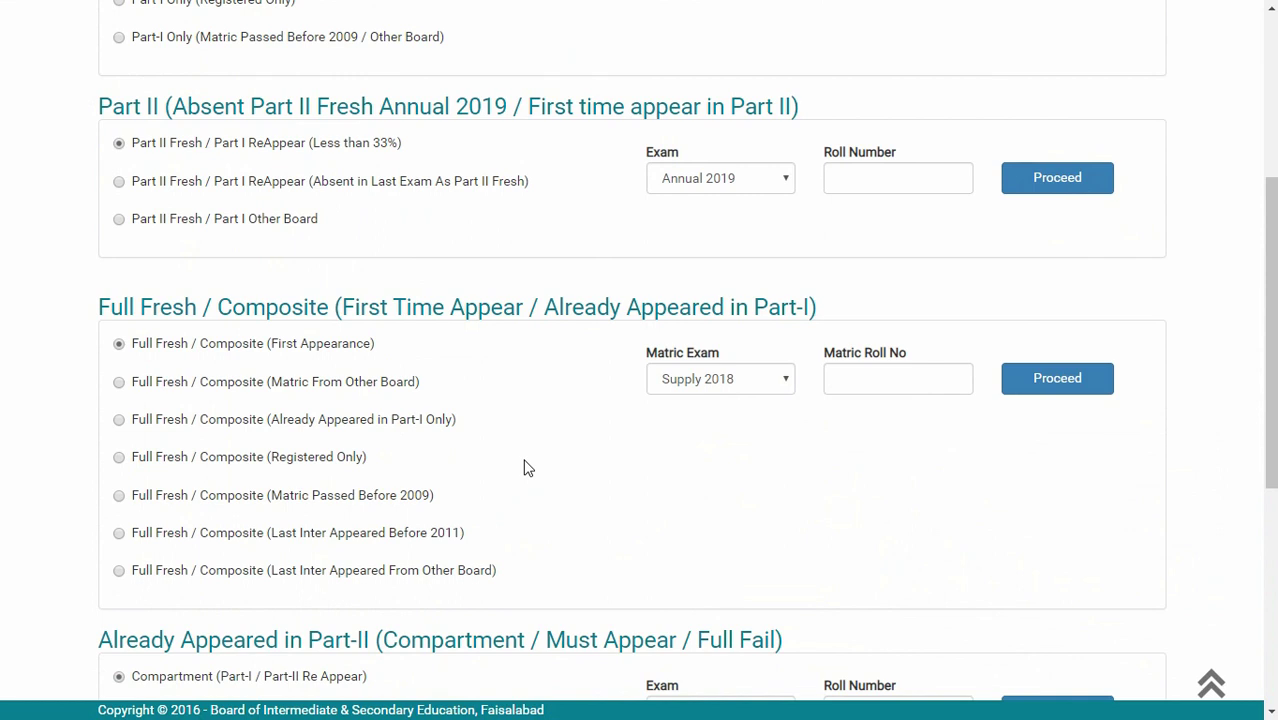
scroll(527, 462, down, 5)
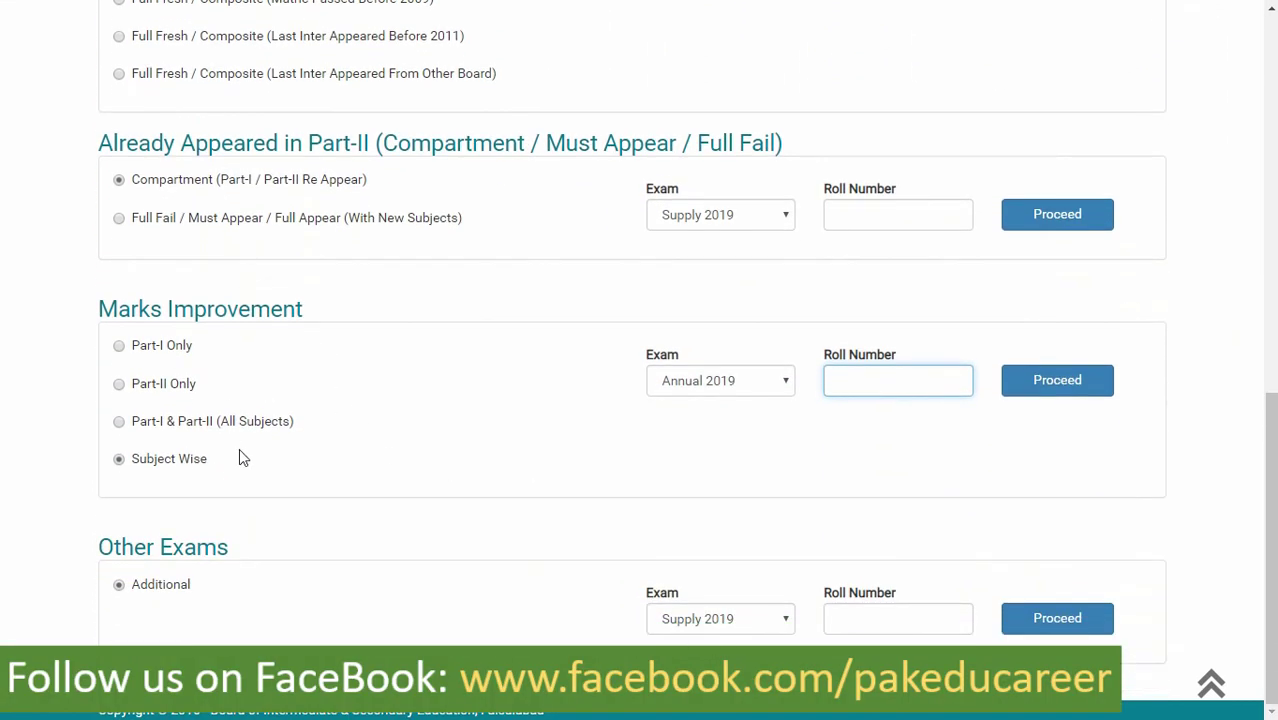
- Choose Subject Wise marks improvement and keep Annual 2019 as the exam
click(120, 350)
click(118, 391)
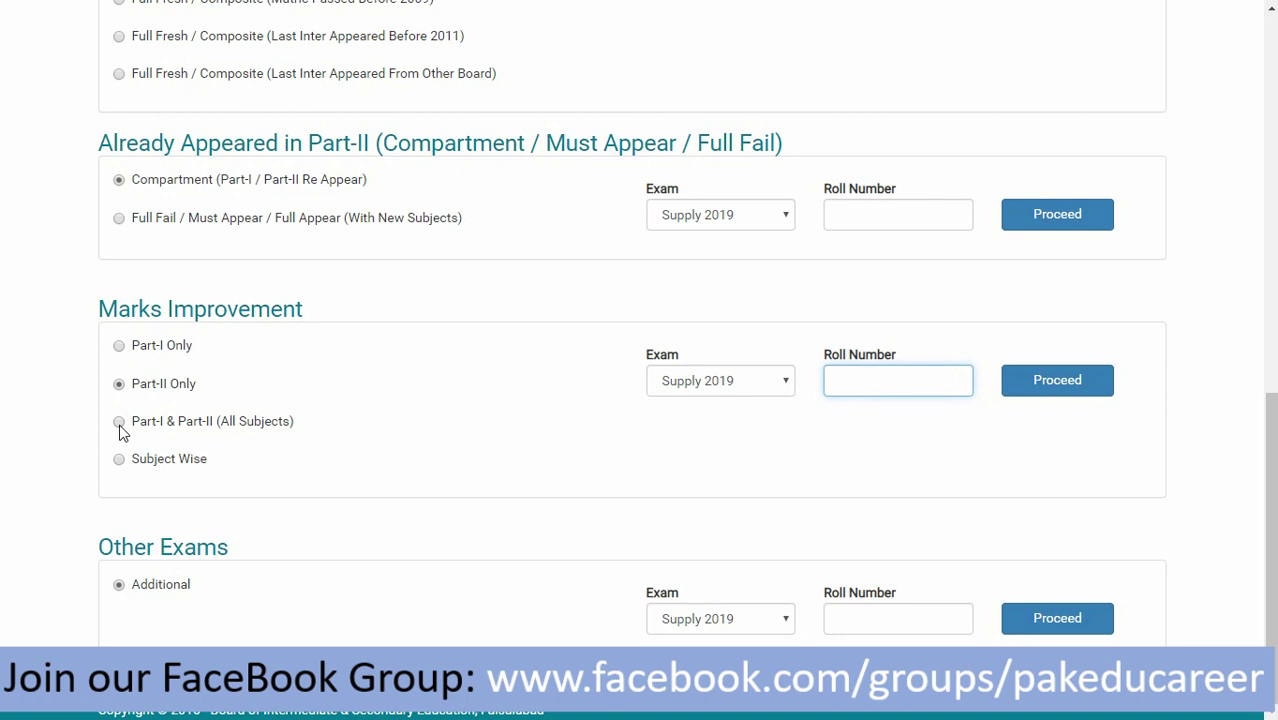
click(119, 422)
click(119, 460)
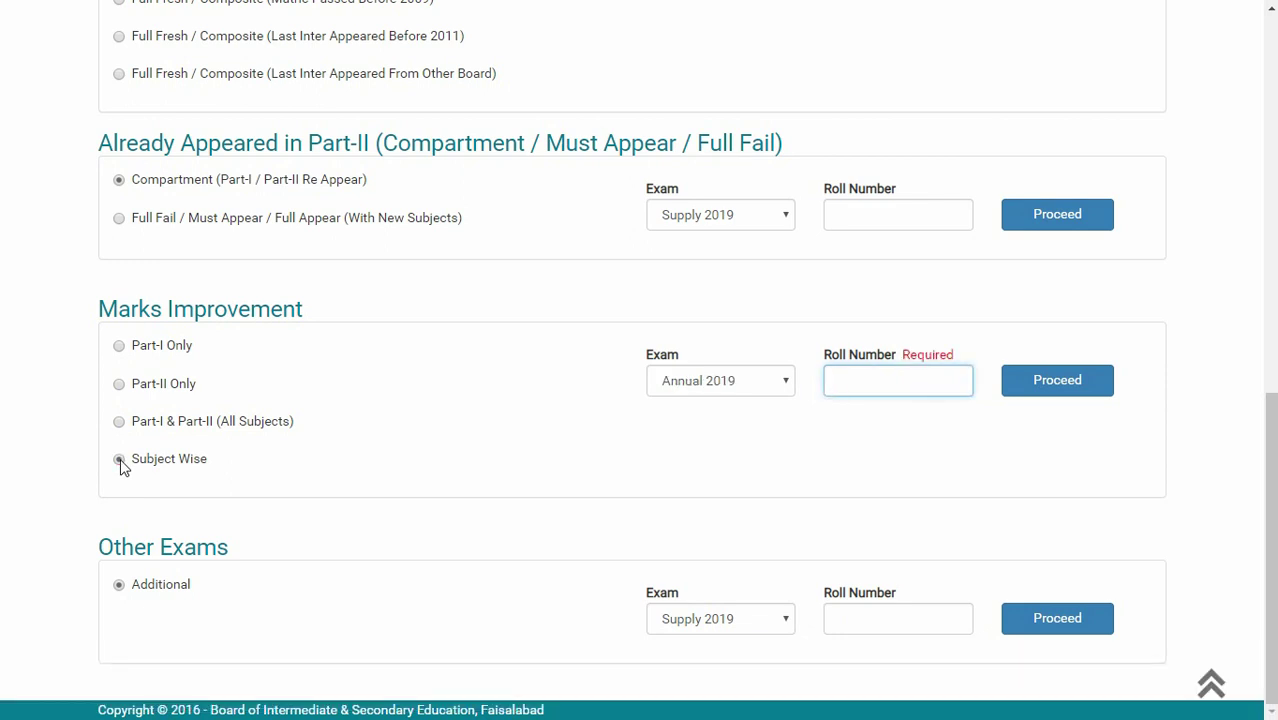
click(782, 390)
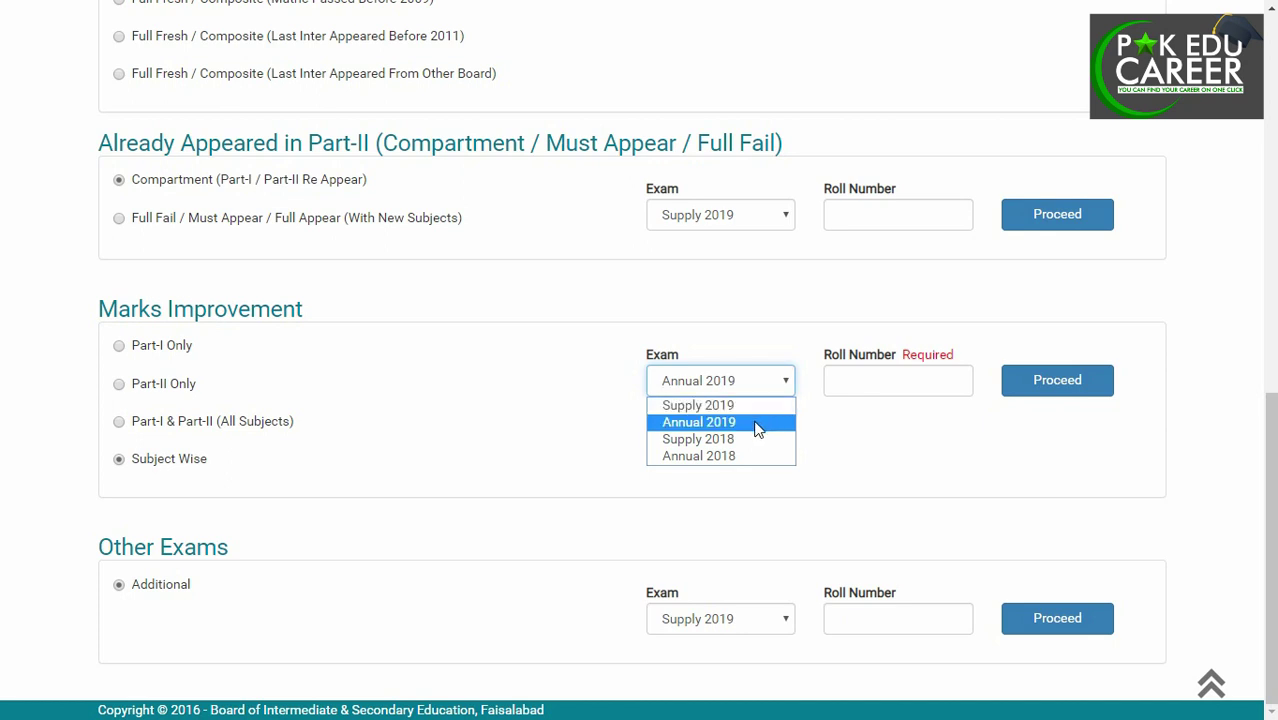
click(757, 428)
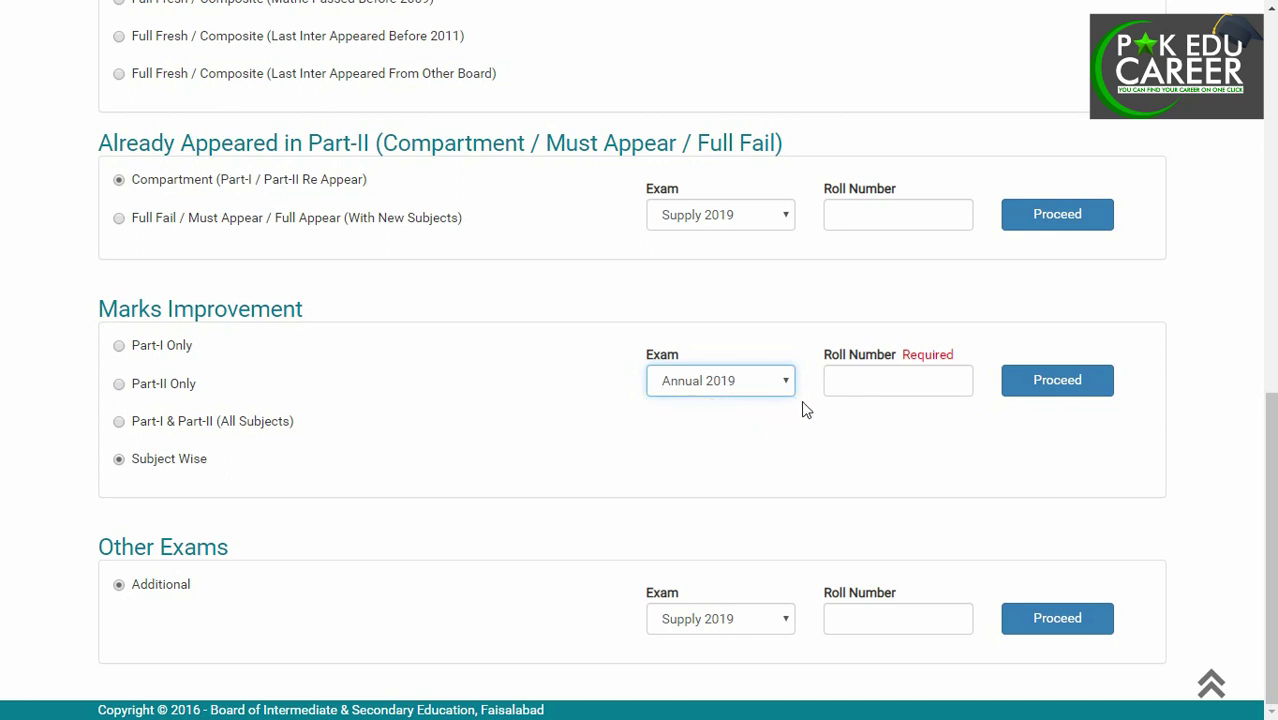
- Enter the candidate's roll number and proceed to load the admission form
click(861, 380)
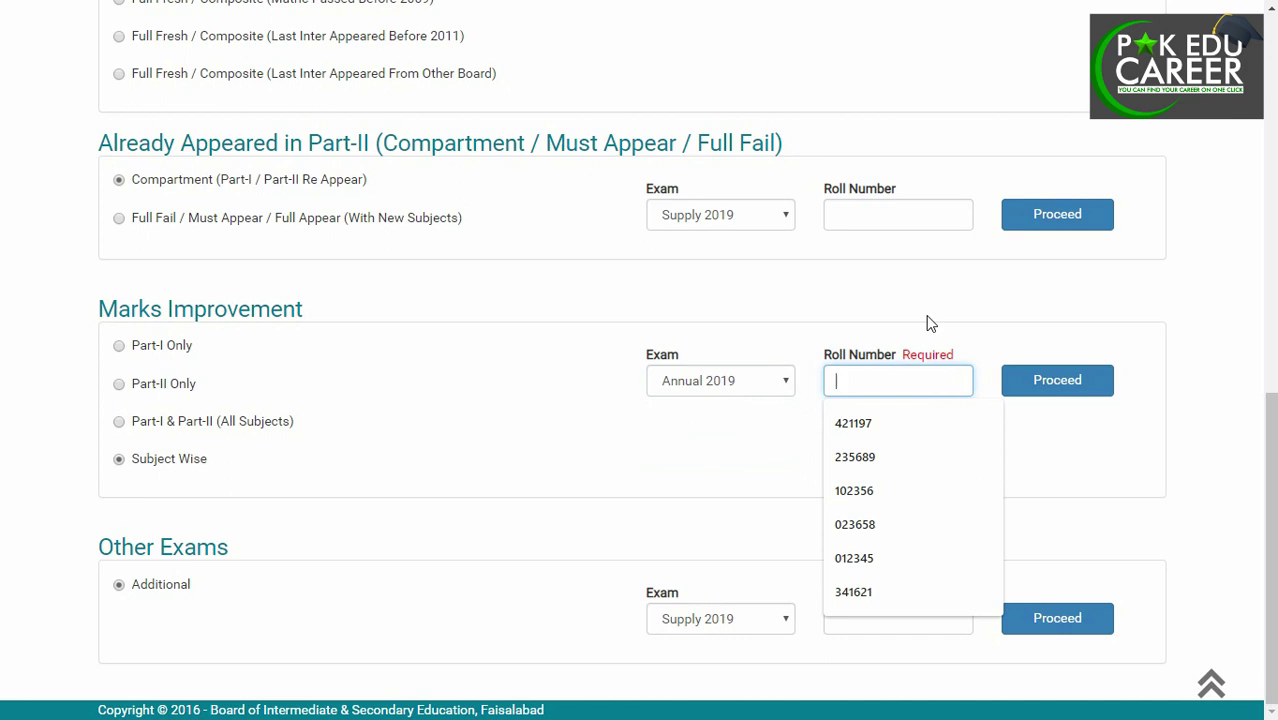
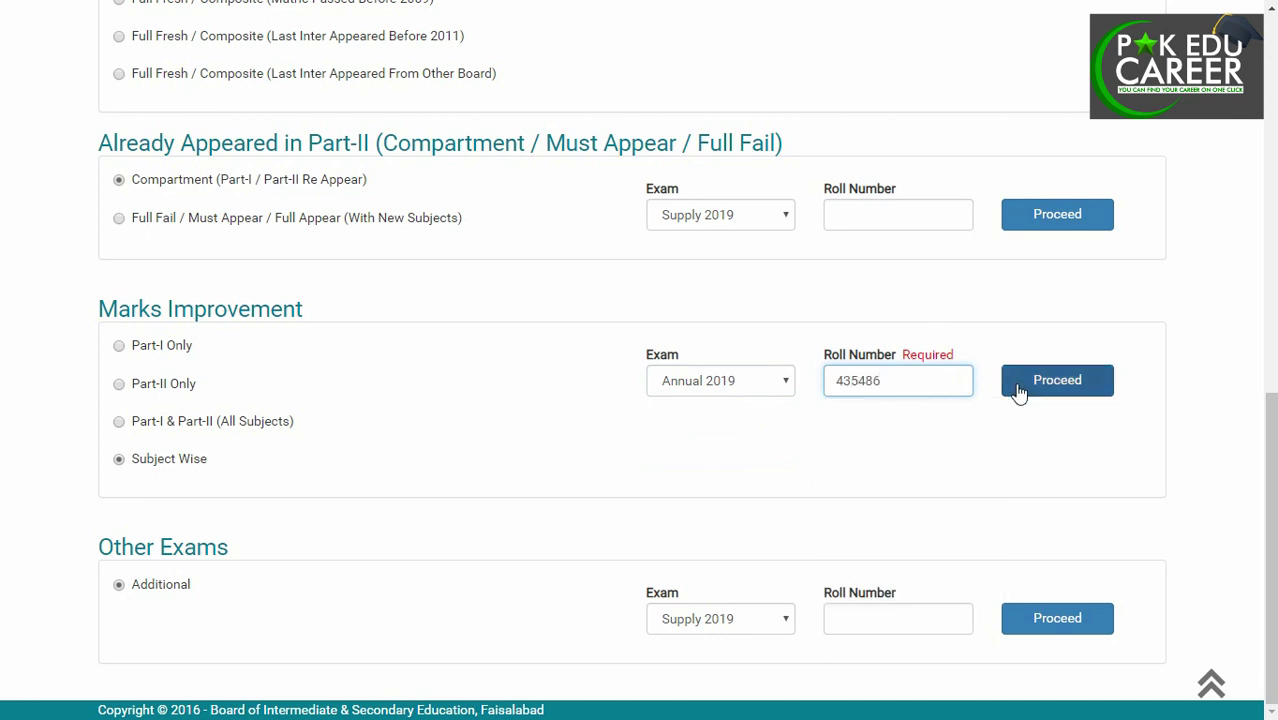
click(1059, 390)
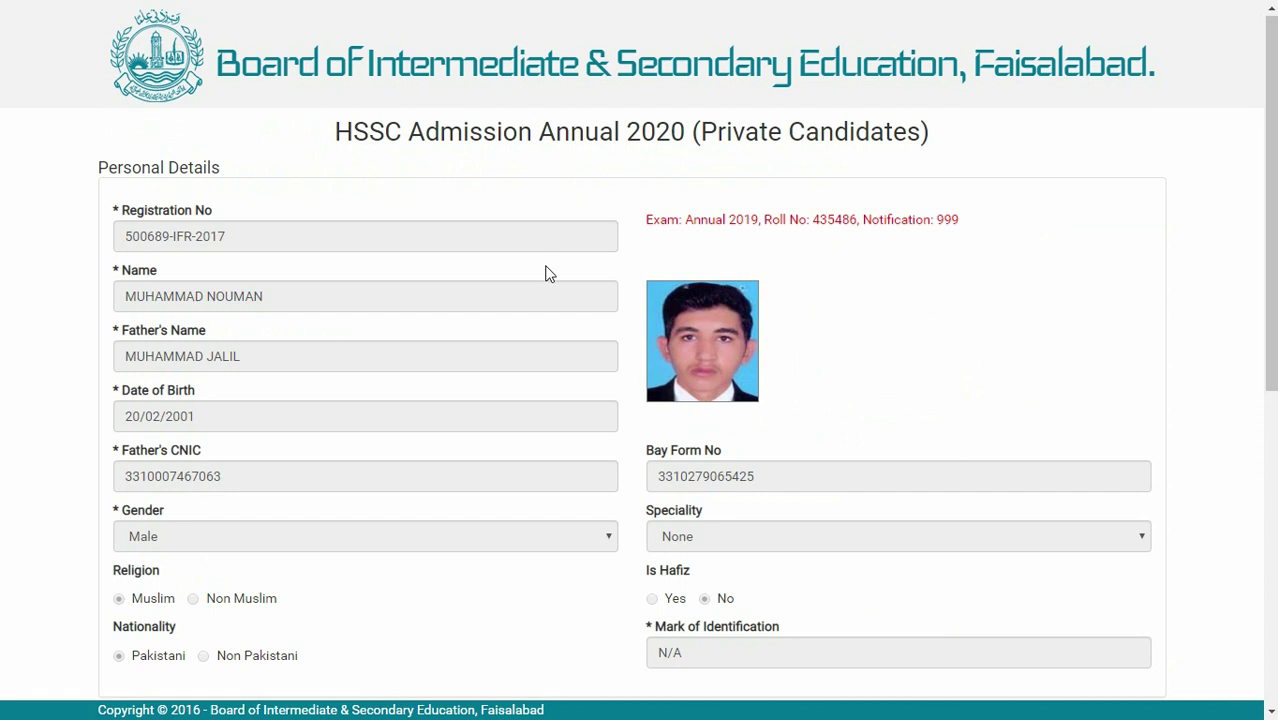
scroll(340, 305, down, 1)
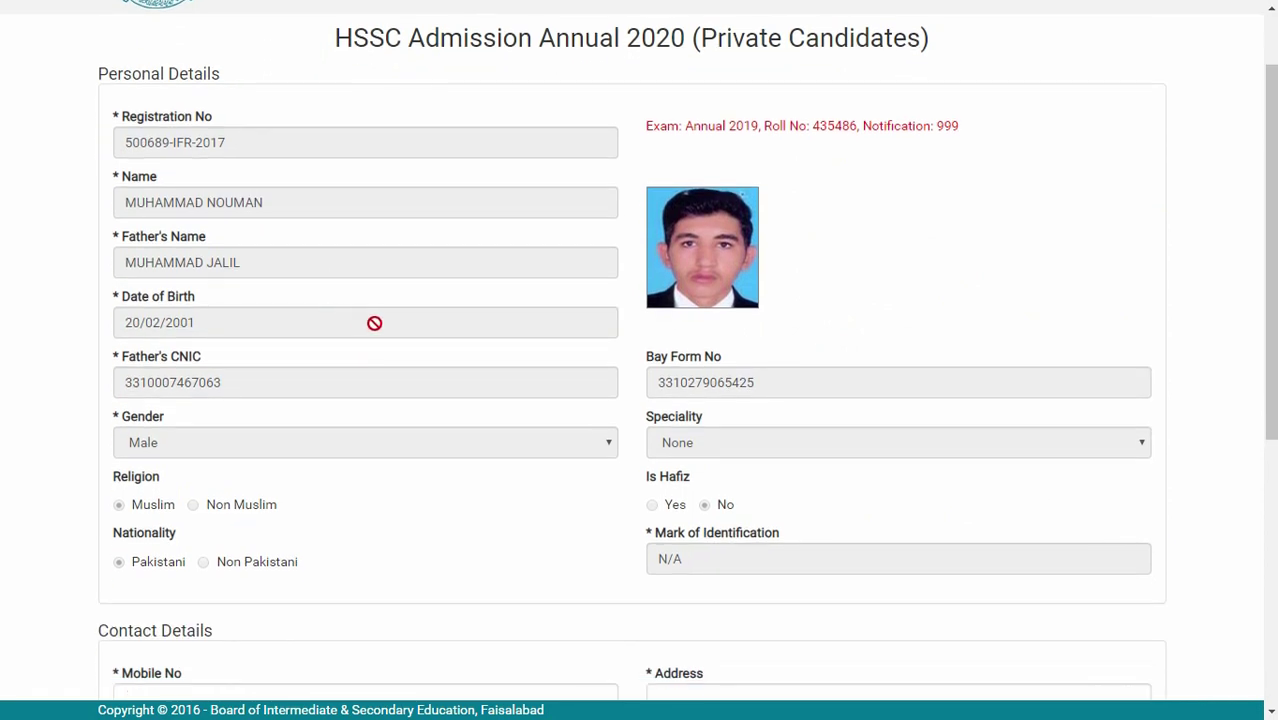
scroll(473, 365, down, 2)
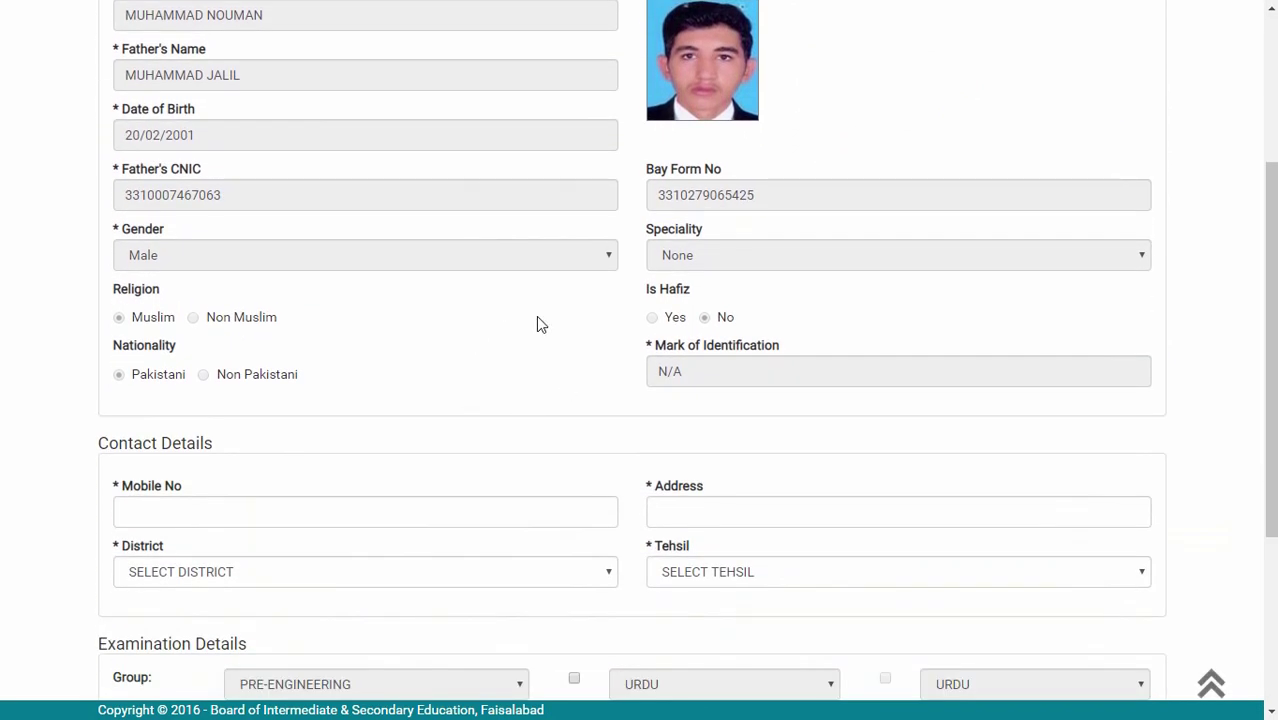
scroll(536, 316, down, 1)
click(255, 428)
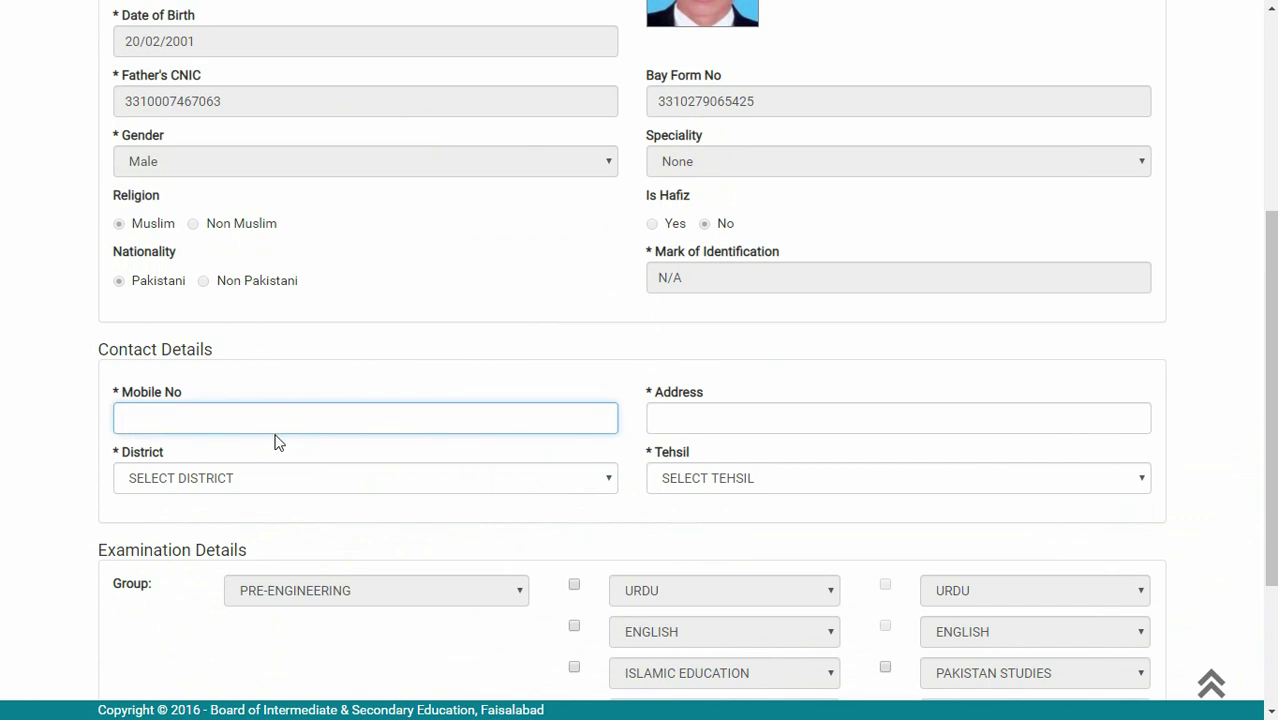
click(685, 420)
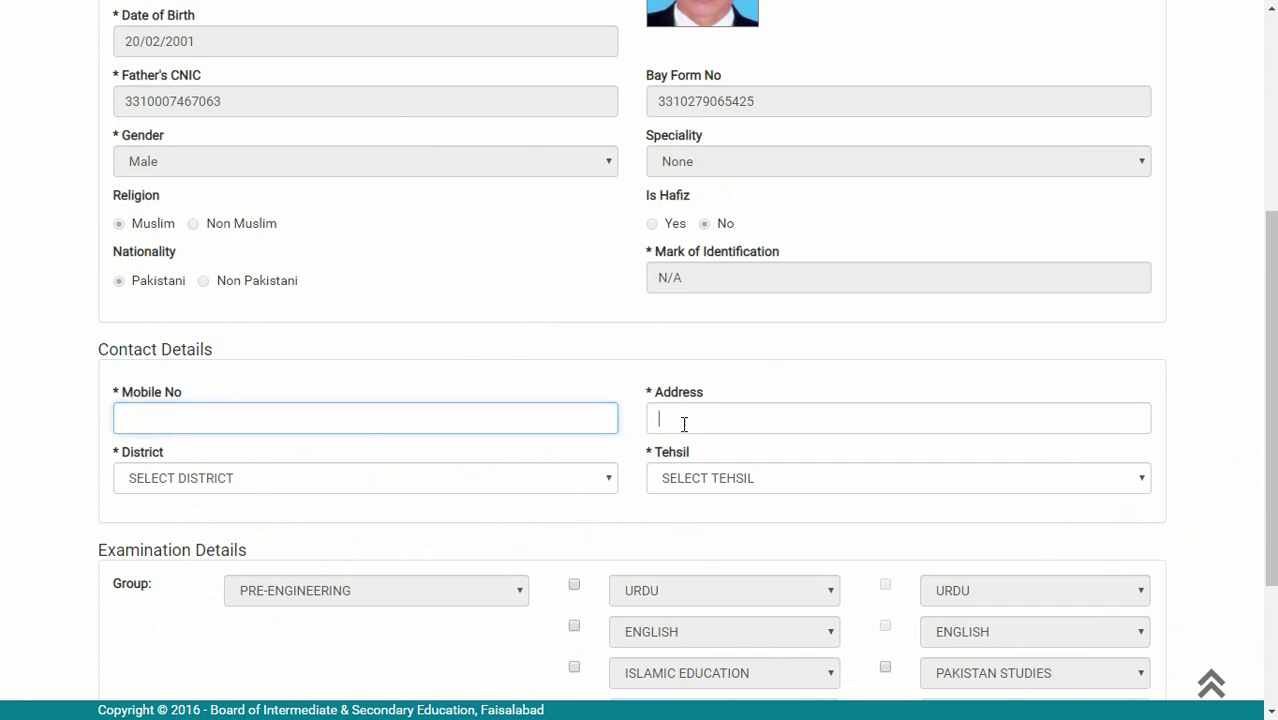
click(475, 485)
click(555, 485)
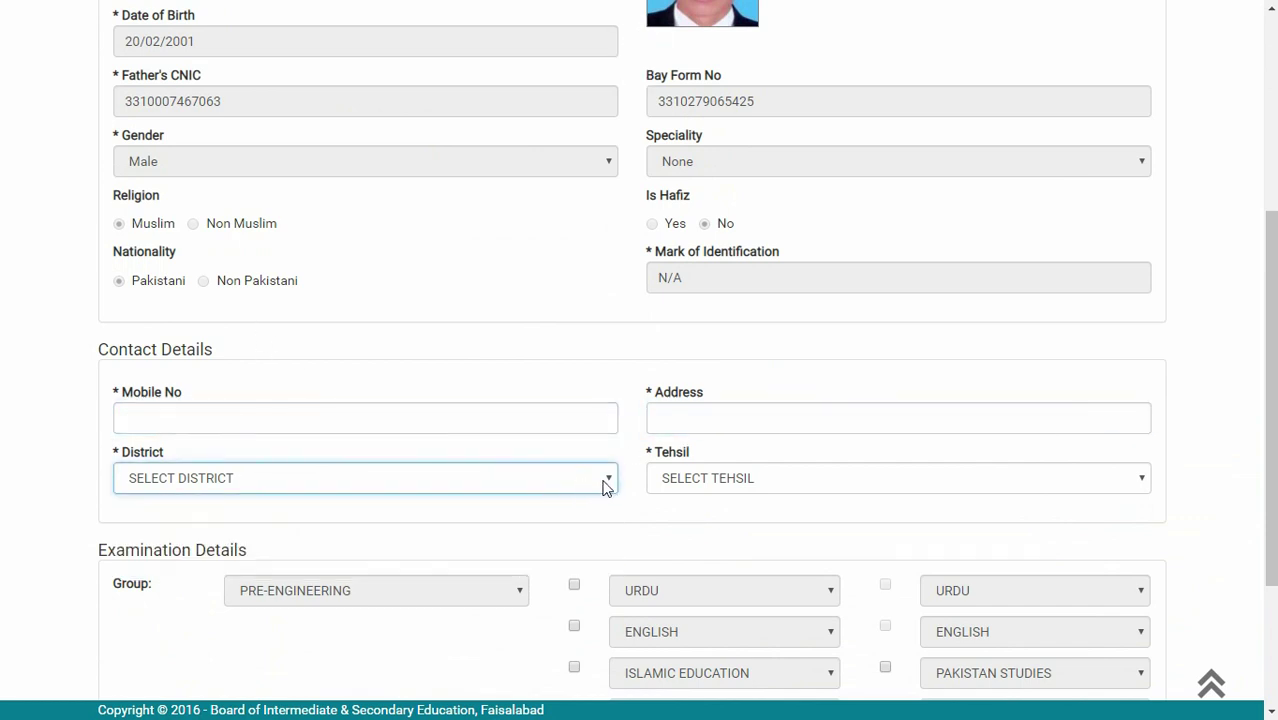
scroll(497, 428, down, 1)
scroll(497, 428, down, 2)
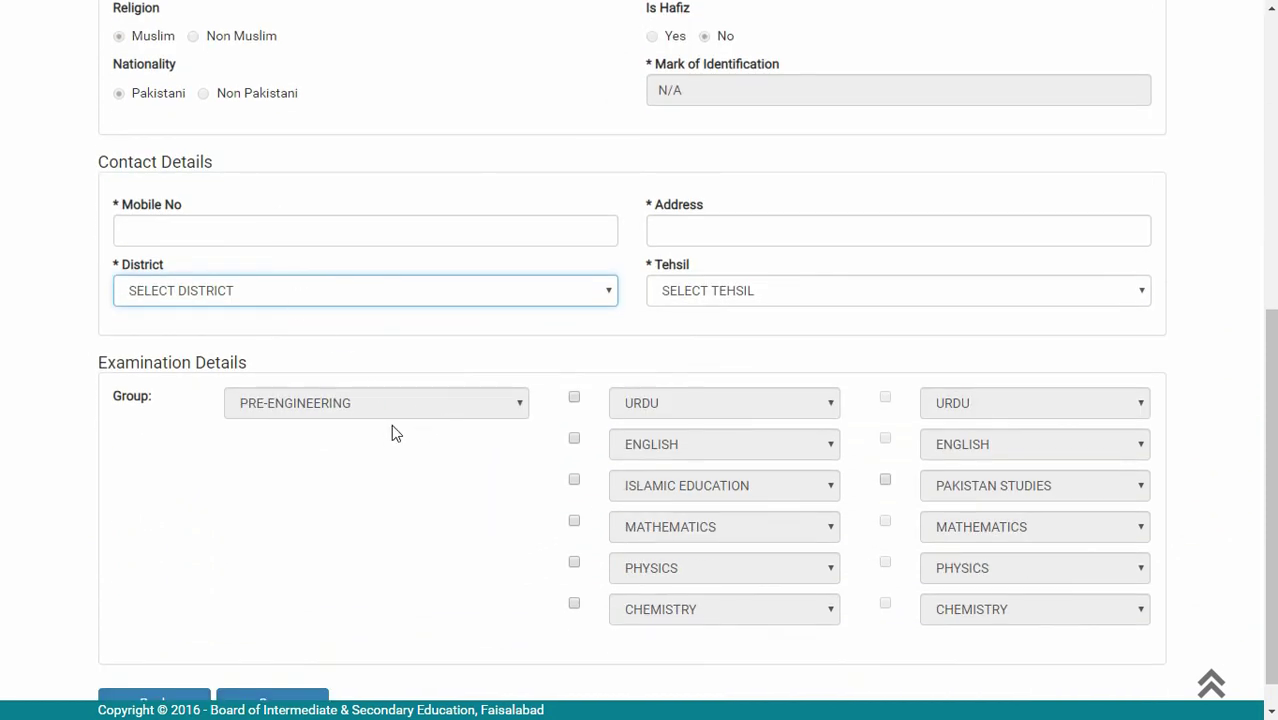
scroll(519, 435, down, 1)
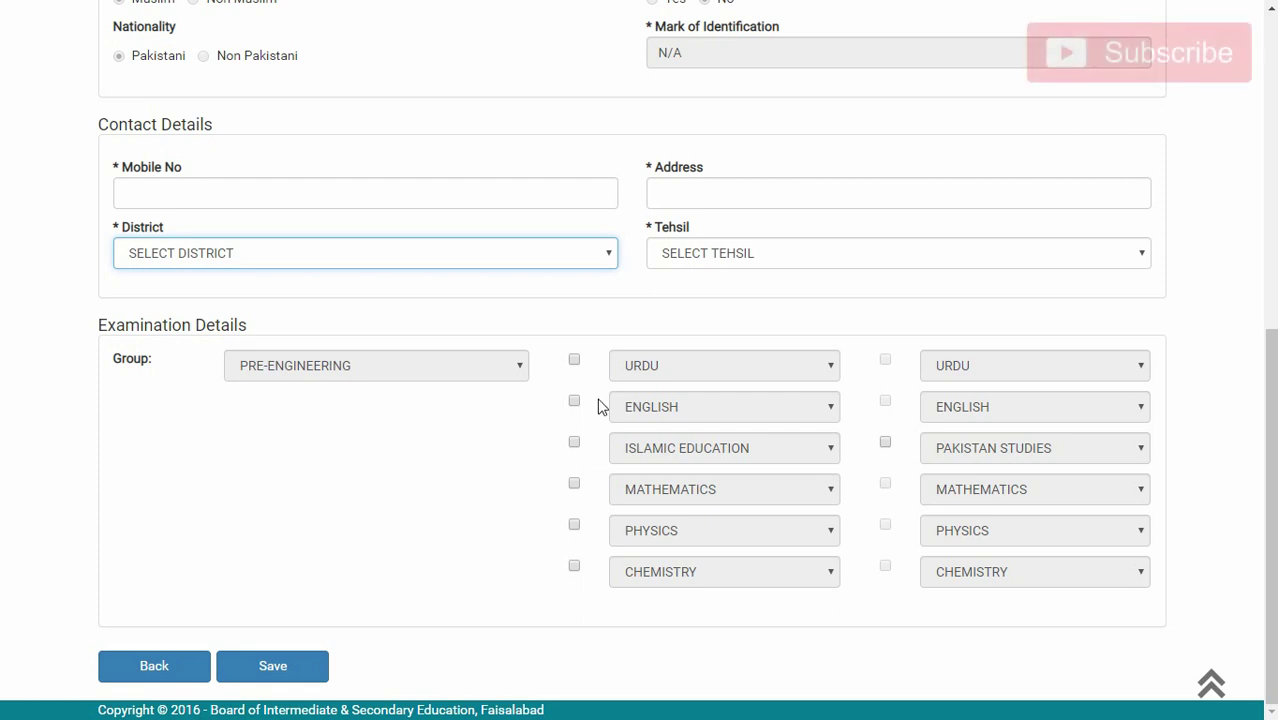
click(575, 361)
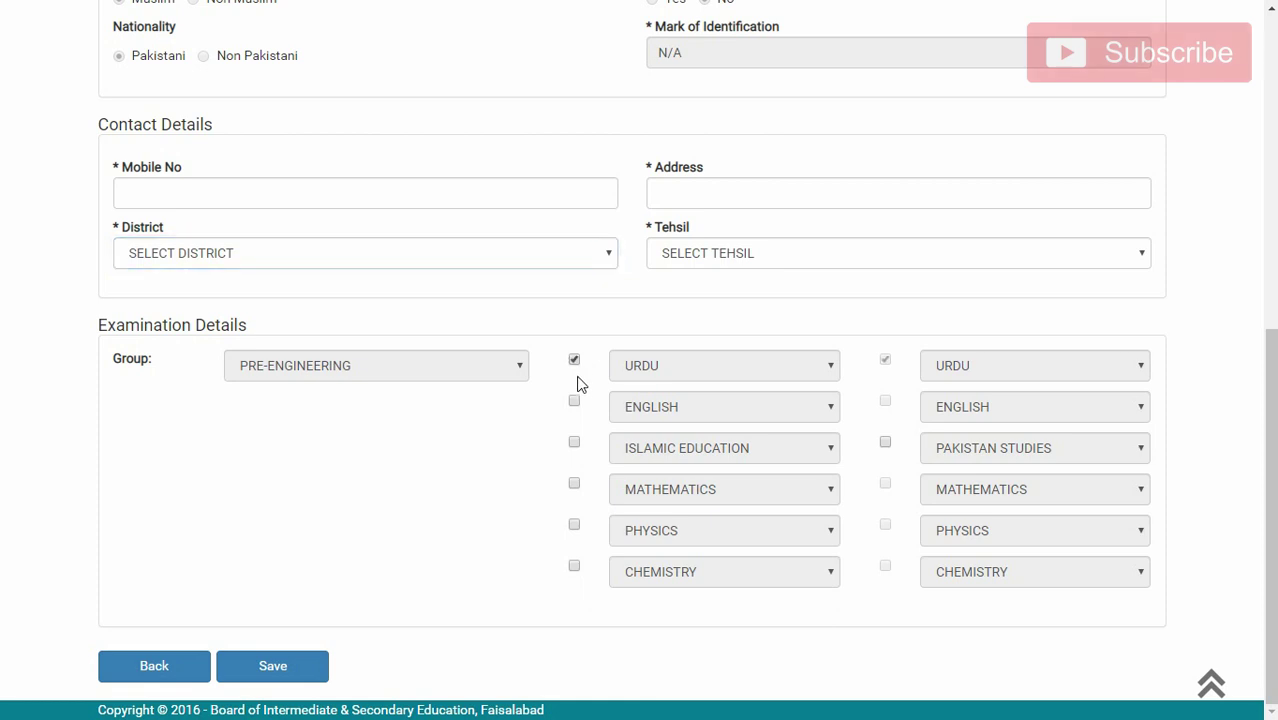
- Tick English, Islamic Education, Mathematics and Physics, then clear every subject checkbox again
click(575, 402)
click(575, 443)
click(575, 484)
click(575, 525)
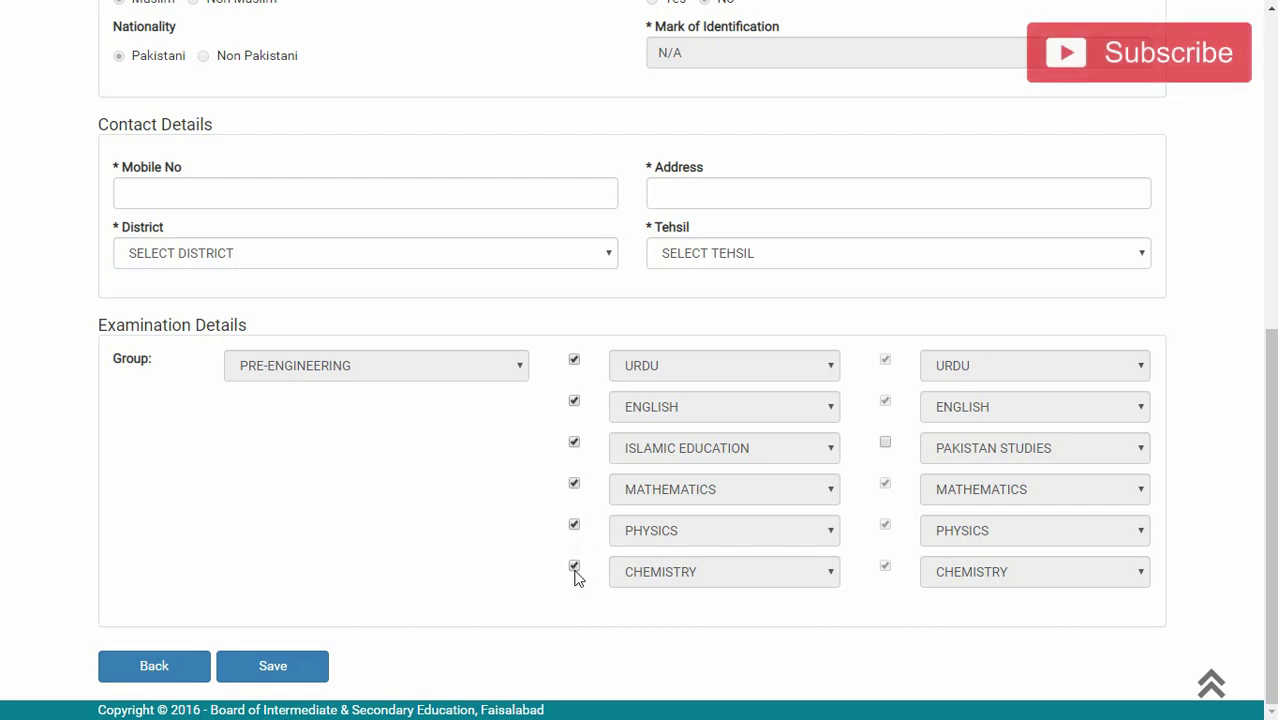
click(575, 565)
click(574, 526)
click(574, 488)
click(576, 447)
click(578, 404)
click(576, 363)
click(627, 436)
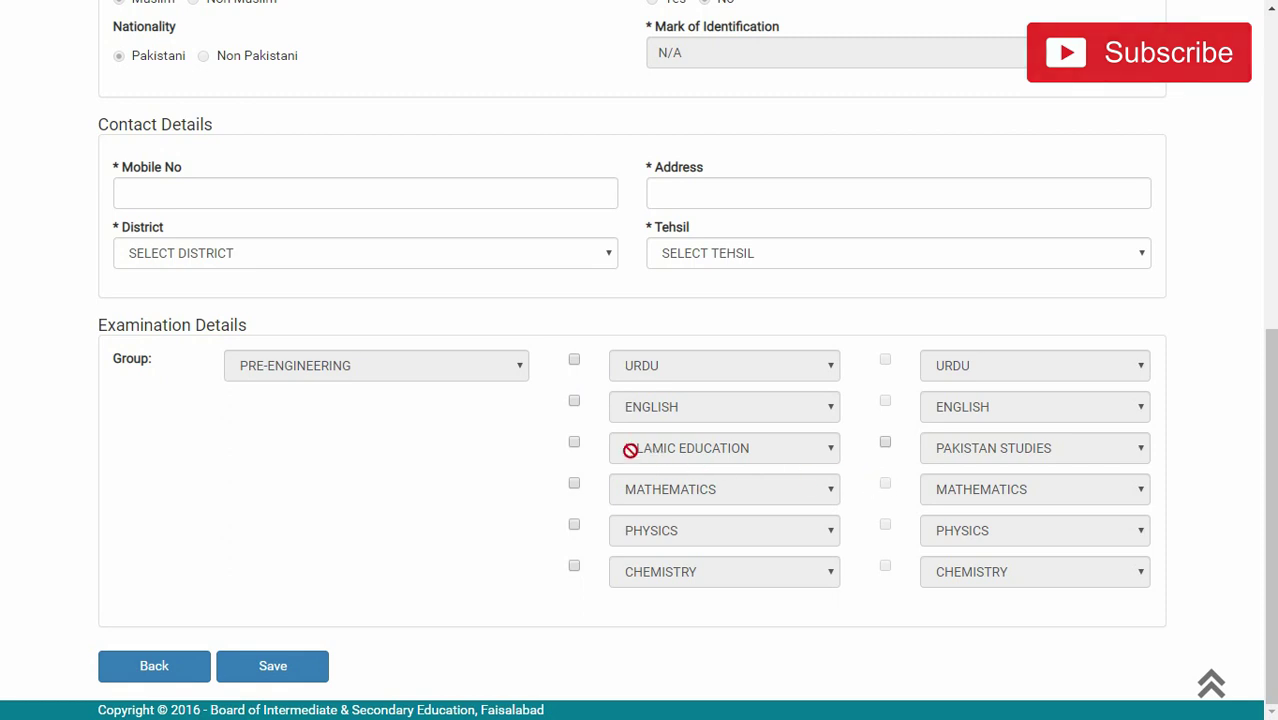
- Leave the other subjects unticked and tick only Urdu, Physics and Chemistry for improvement
click(577, 445)
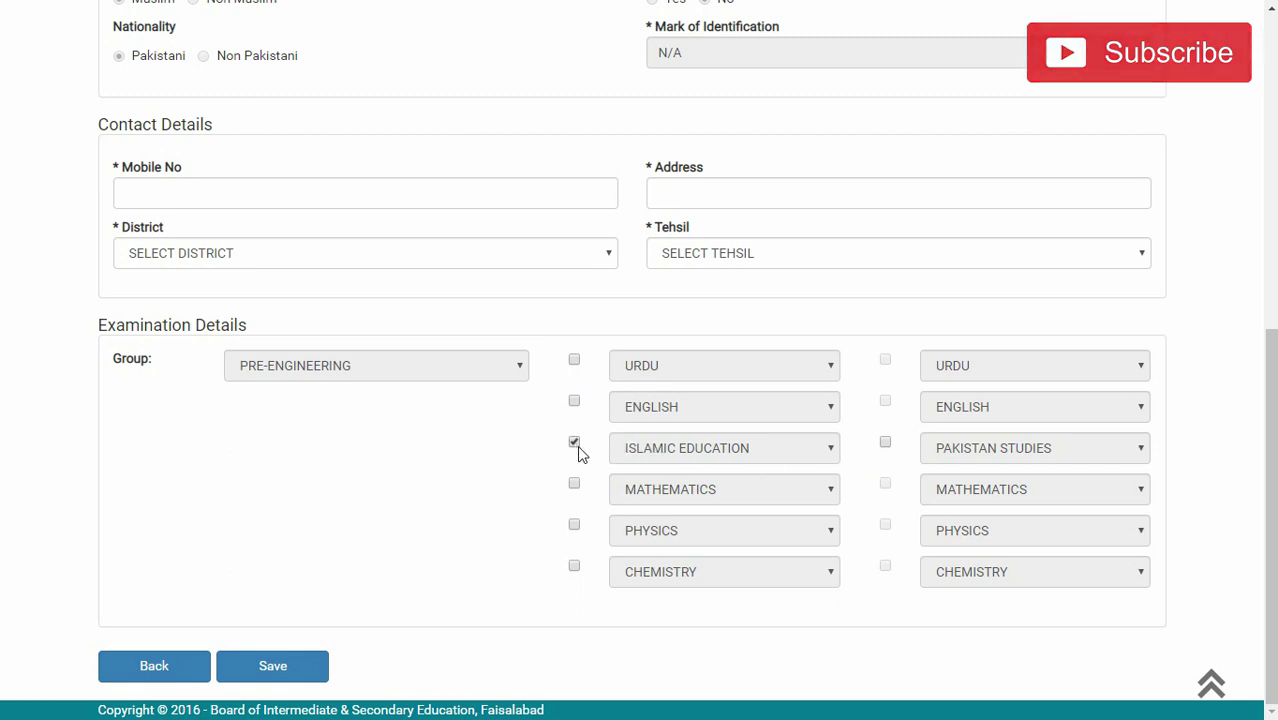
click(884, 442)
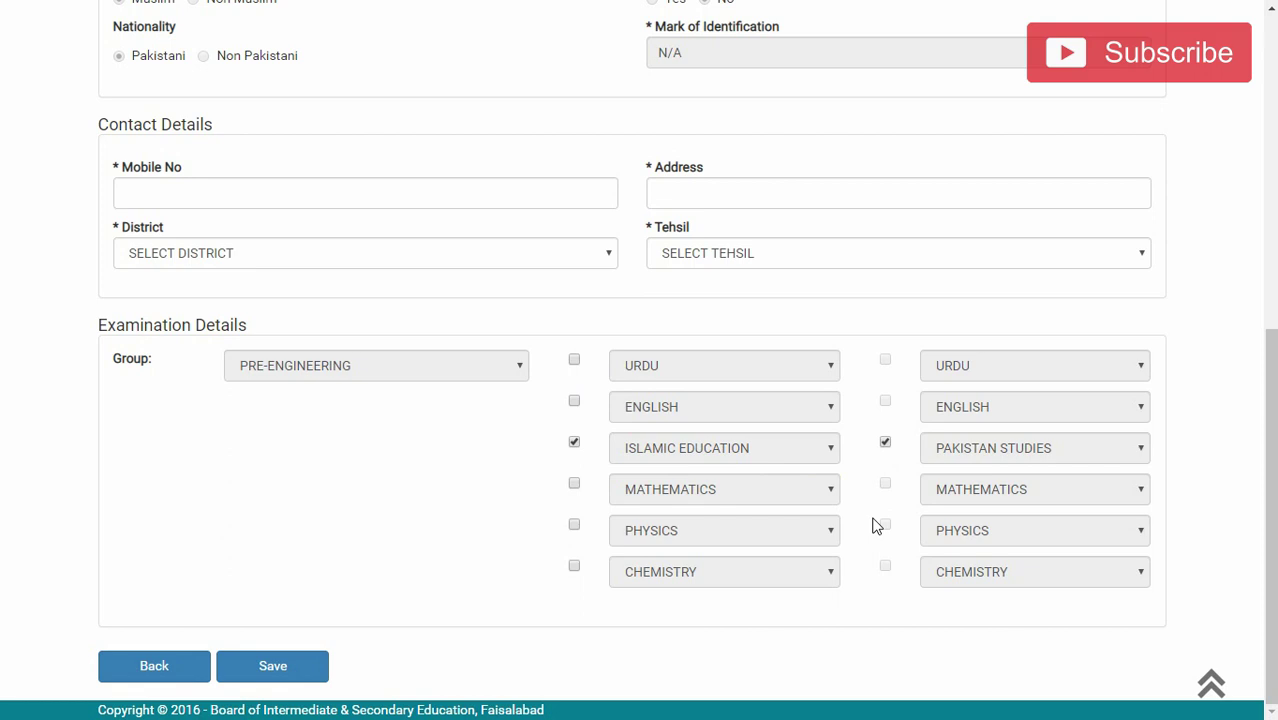
click(575, 446)
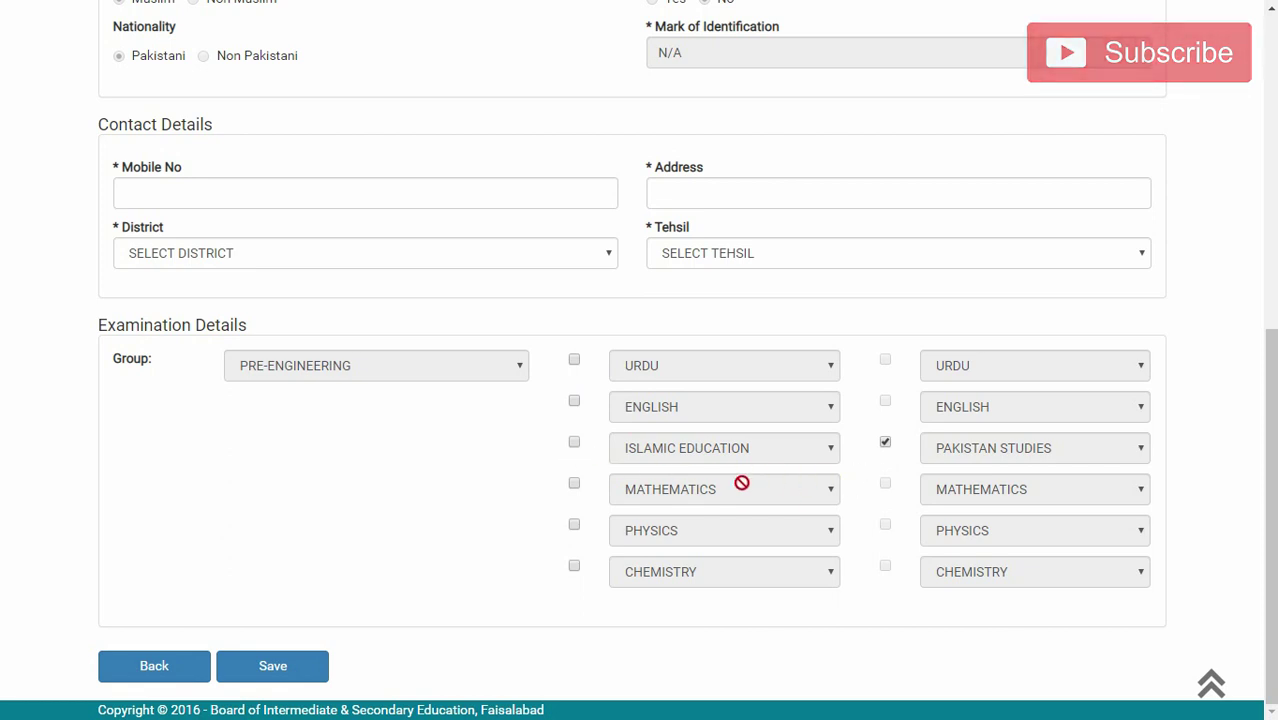
click(574, 444)
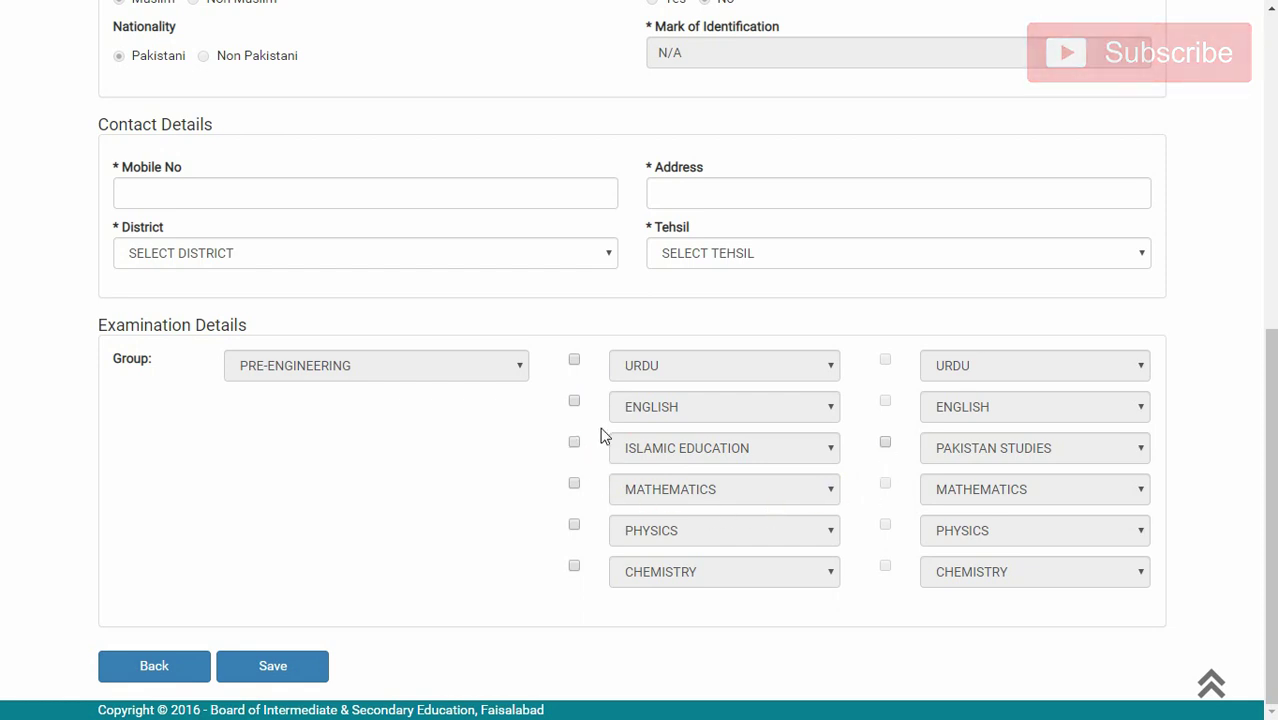
click(575, 361)
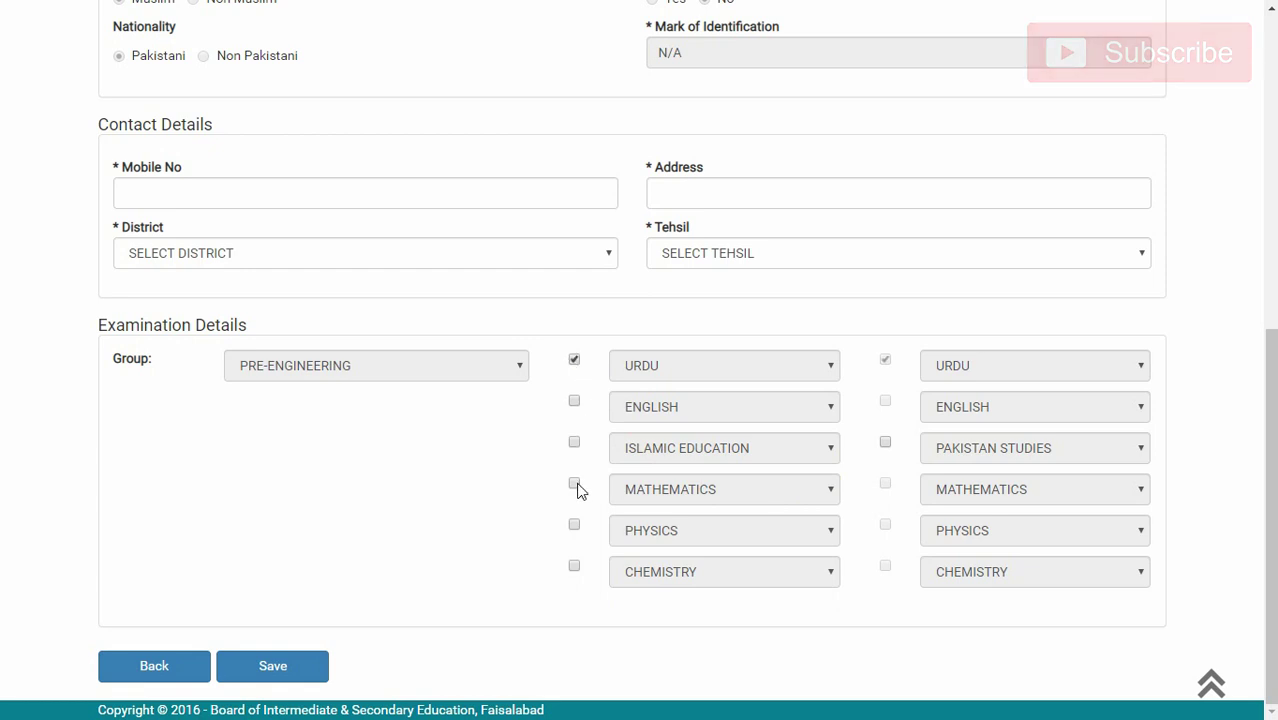
click(576, 527)
click(576, 568)
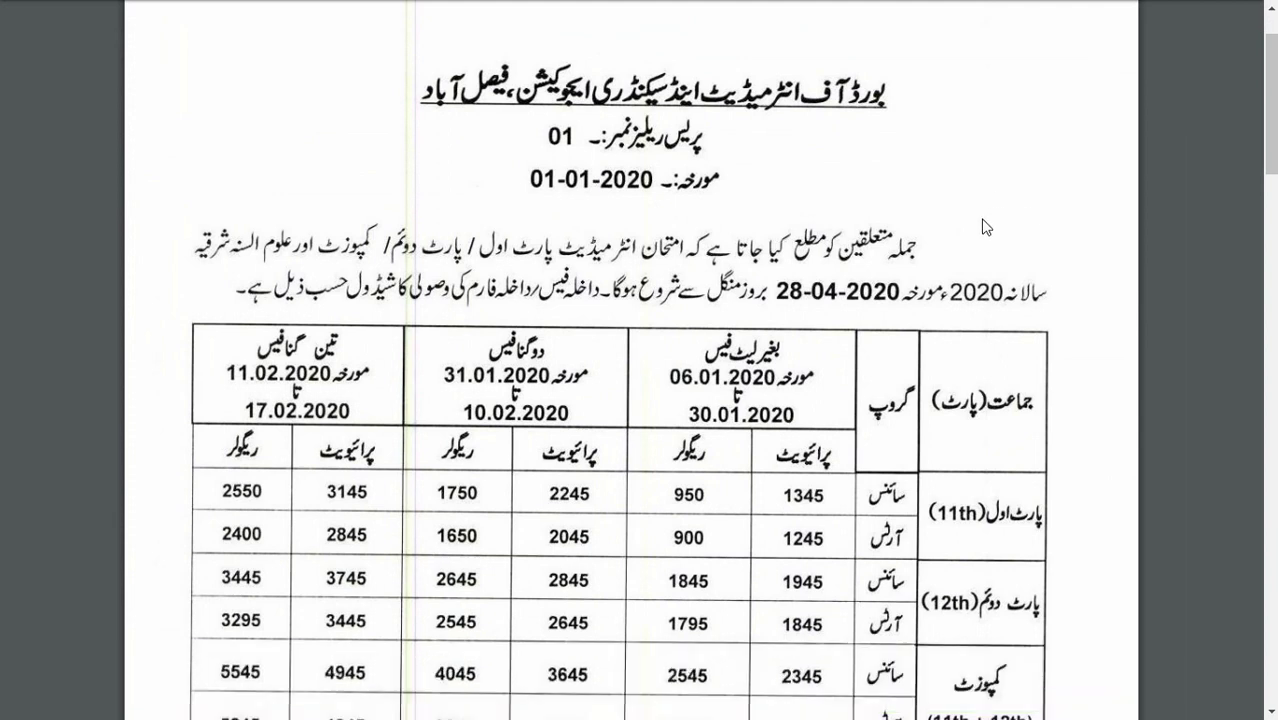
- Scroll the press release PDF to see the Part I, Part II, Composite and Uloom-e-Sharqia fee rates
scroll(988, 220, down, 1)
scroll(984, 226, down, 1)
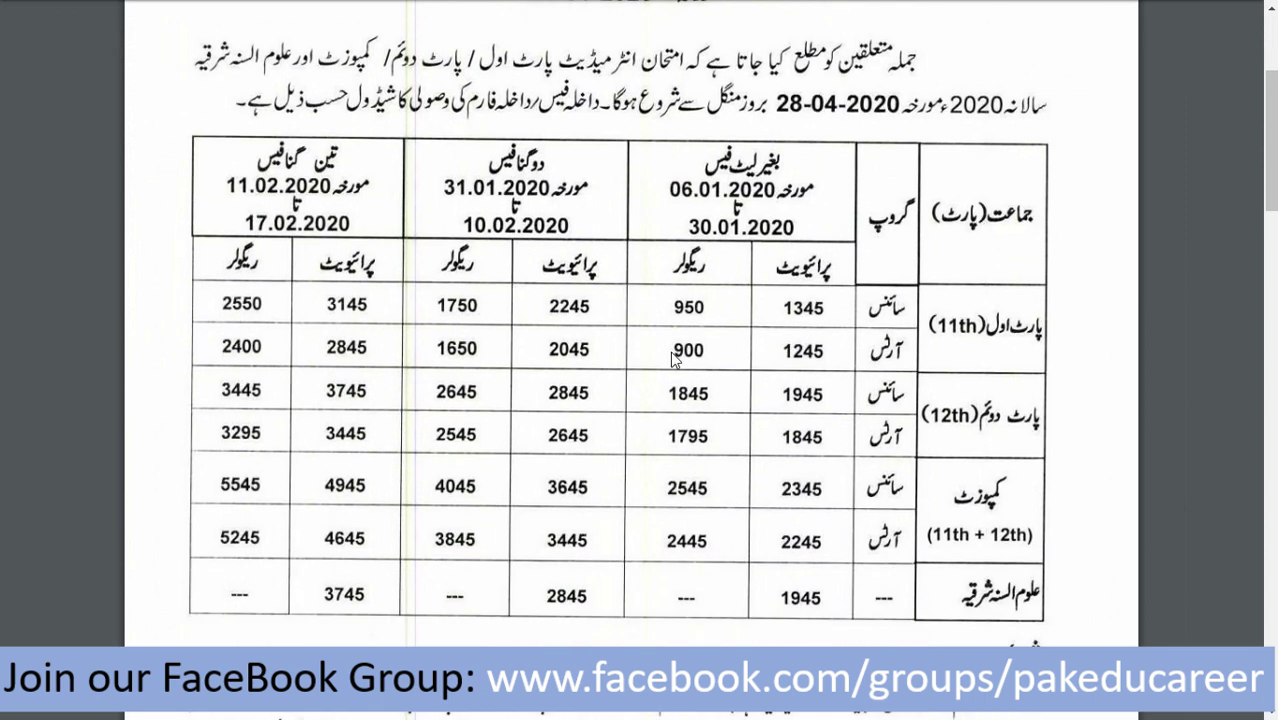